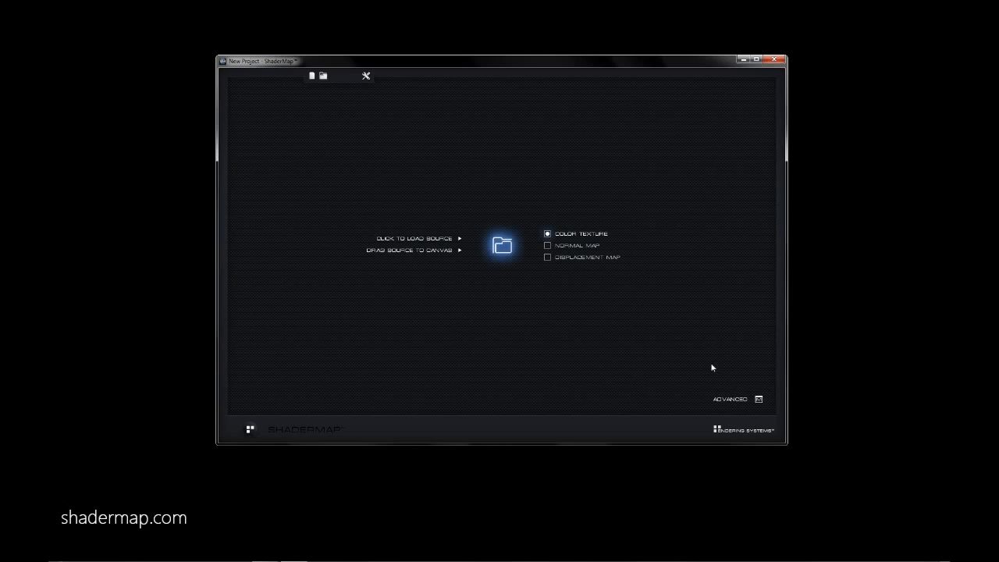
Start an advanced project with fairy_norm.tga as its source normal map, and check the map's coordinate system setup
{"action": "left_click", "coordinate": [758, 400]}
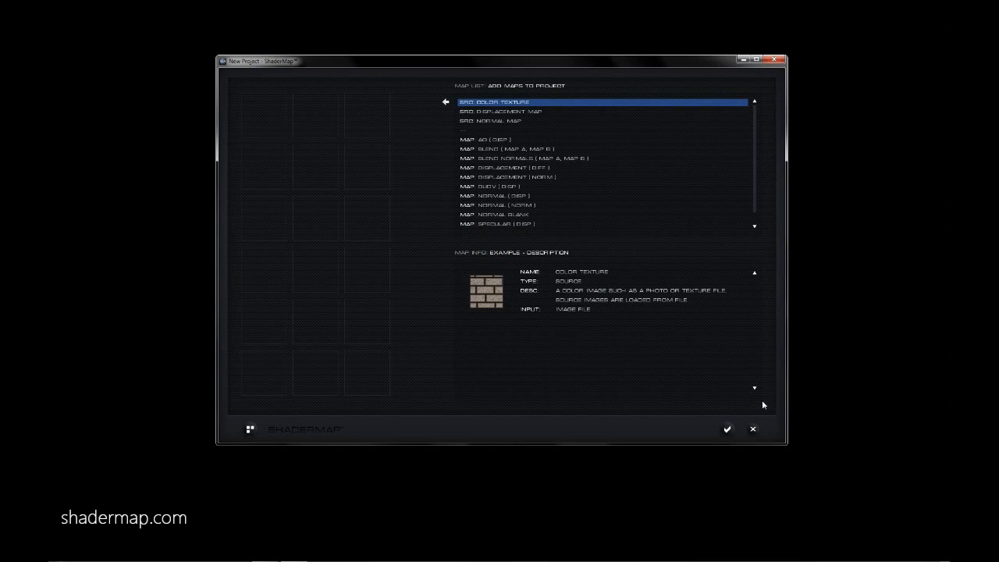
{"action": "left_click", "coordinate": [499, 122]}
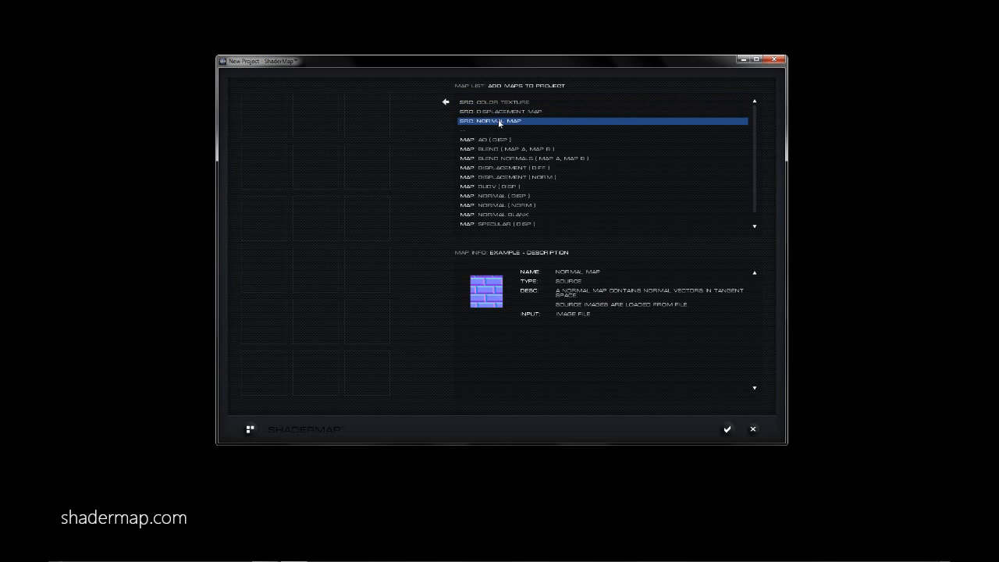
{"action": "left_click", "coordinate": [446, 104]}
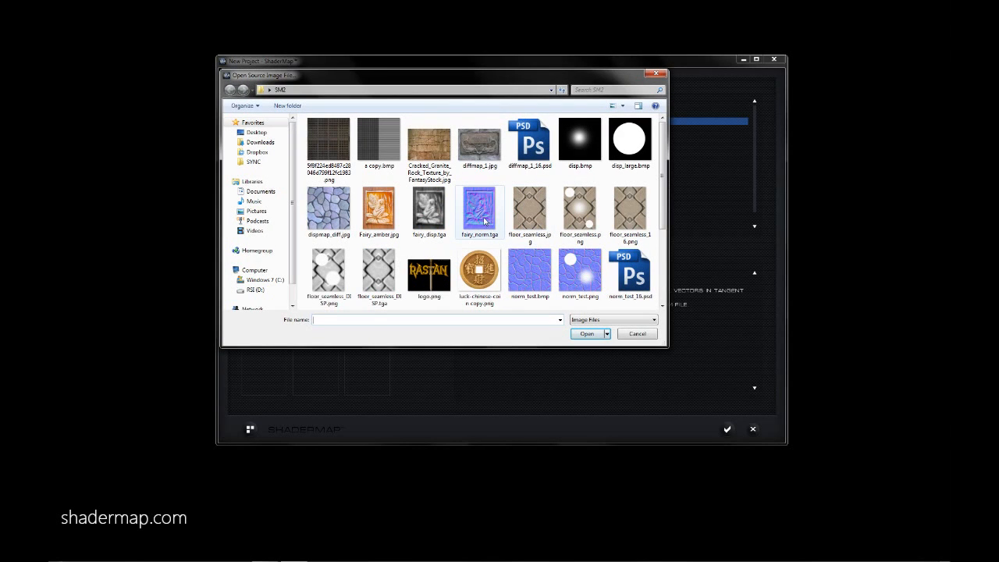
{"action": "double_click", "coordinate": [484, 219]}
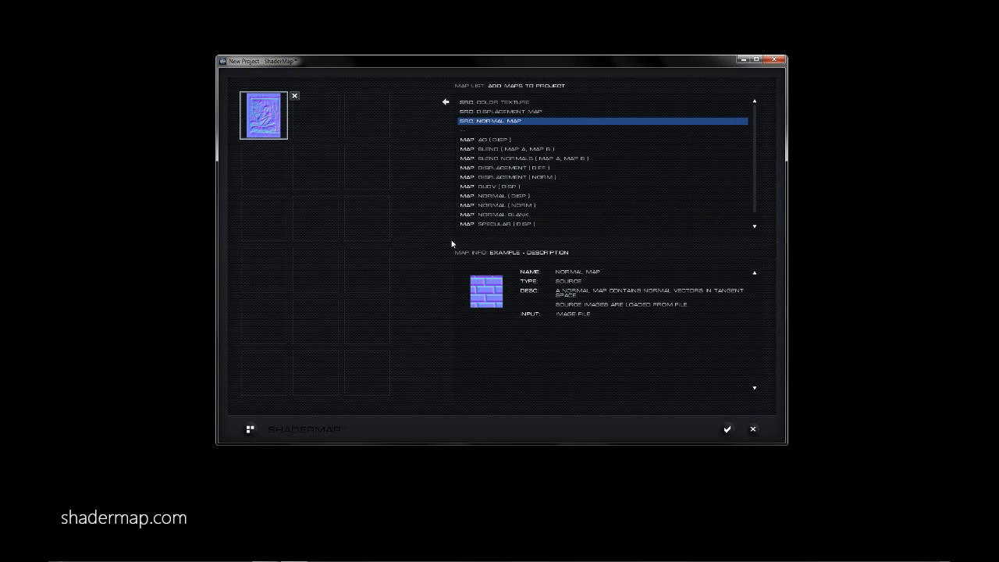
{"action": "left_click", "coordinate": [726, 430]}
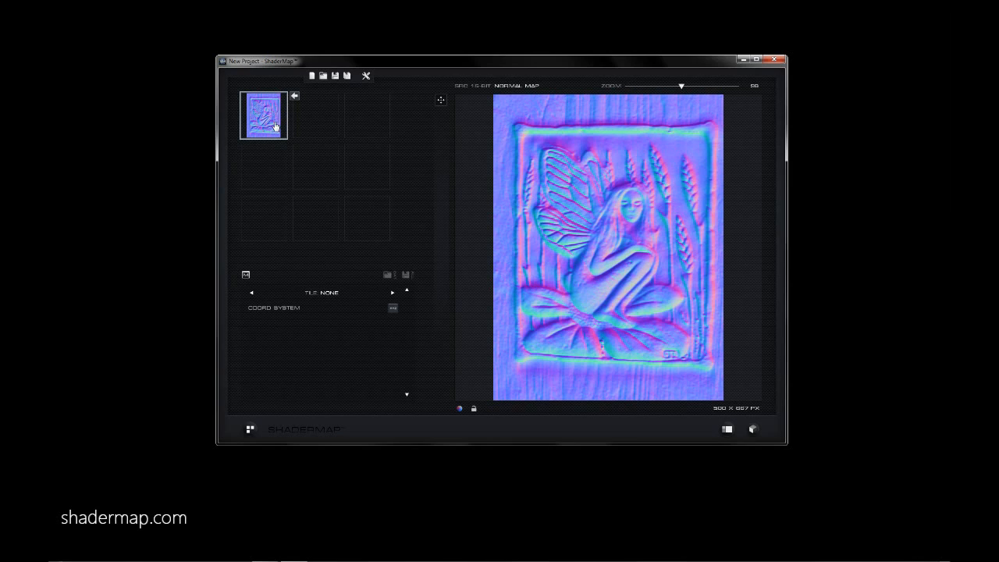
{"action": "left_click", "coordinate": [394, 309]}
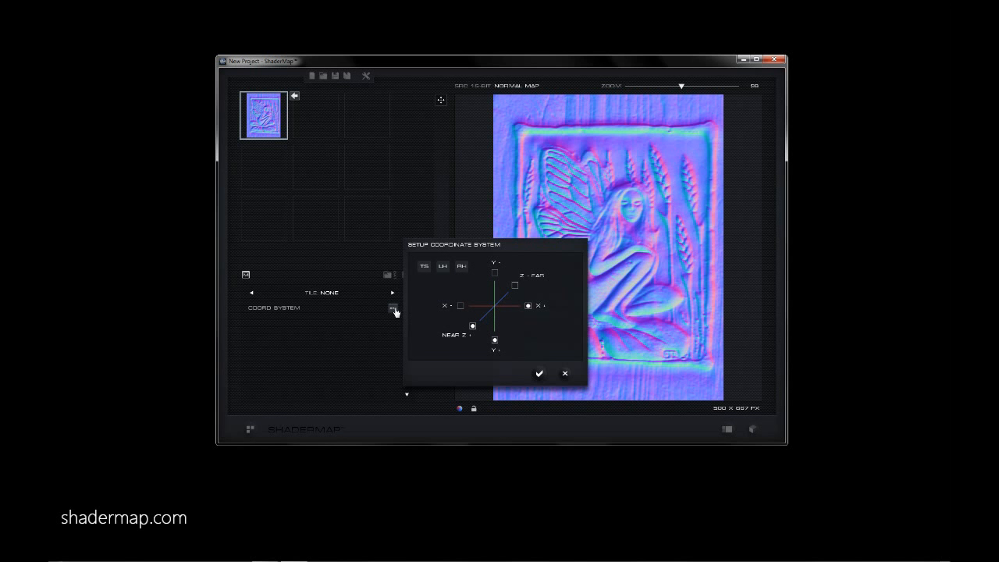
{"action": "left_click", "coordinate": [540, 375]}
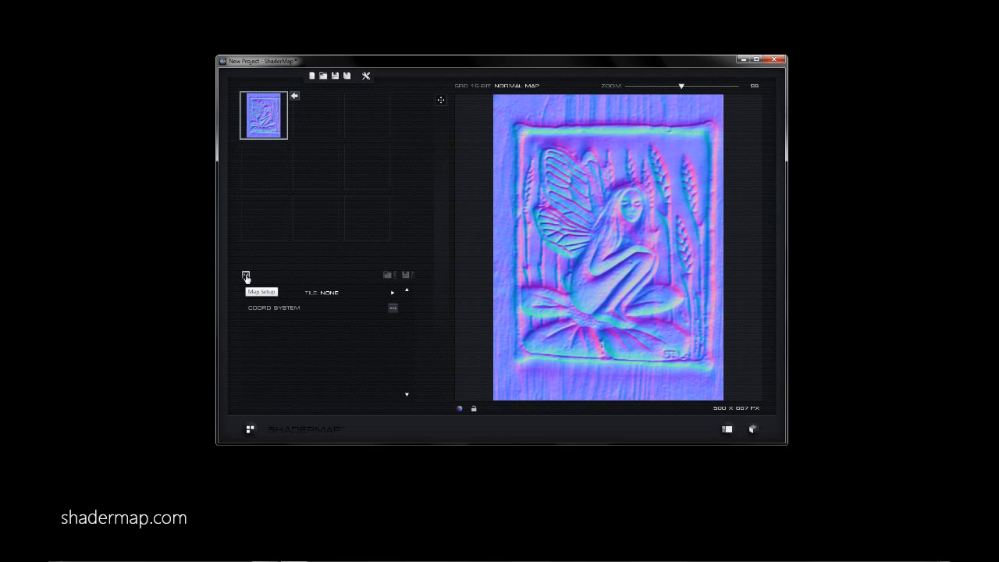
Add a Displacement (Norm) map fed by the source normal map in the grid's second row, third column, and render it
{"action": "left_click", "coordinate": [246, 276]}
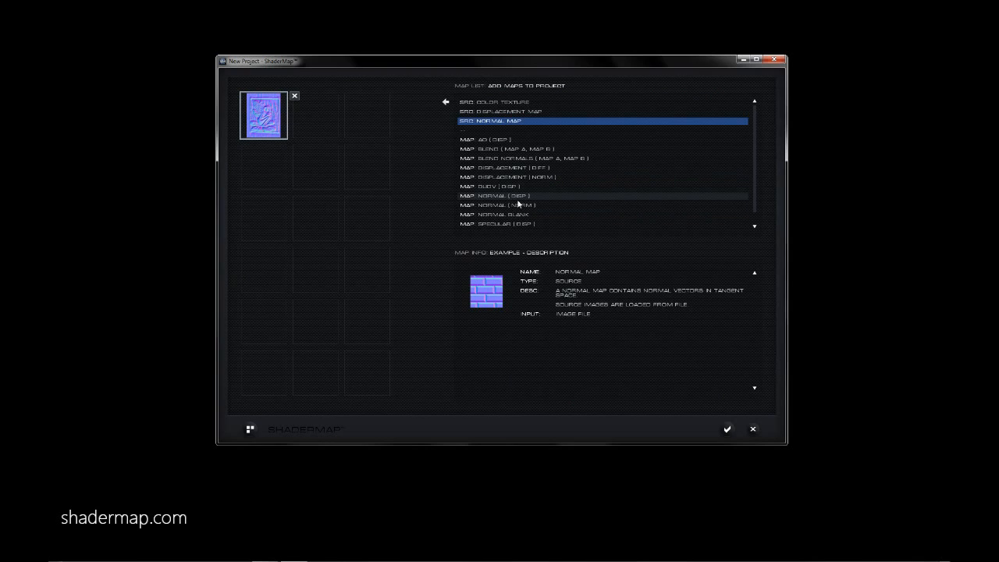
{"action": "scroll", "coordinate": [517, 203], "scroll_direction": "down", "scroll_amount": 1}
{"action": "scroll", "coordinate": [517, 204], "scroll_direction": "down", "scroll_amount": 1}
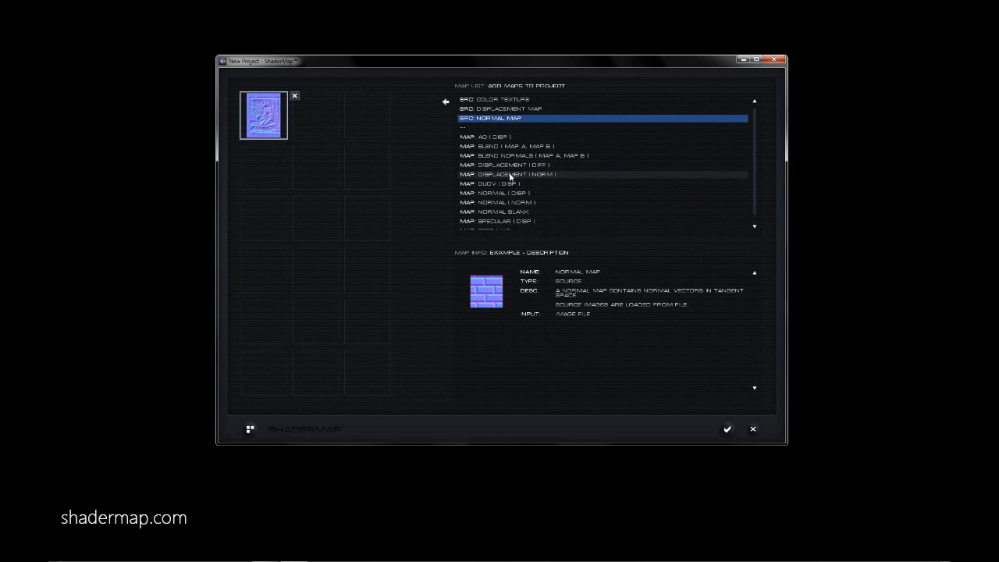
{"action": "left_click", "coordinate": [509, 174]}
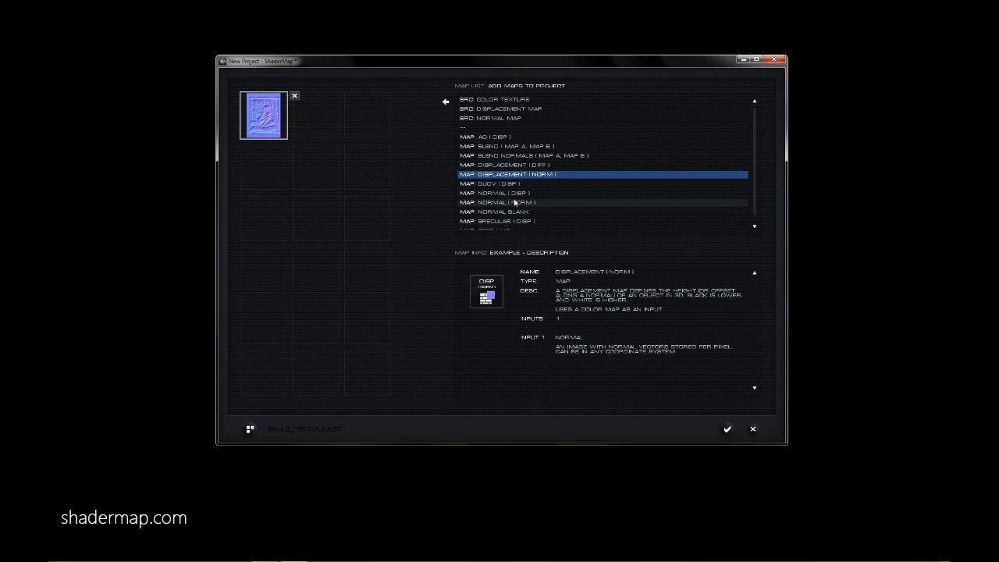
{"action": "left_click", "coordinate": [445, 101]}
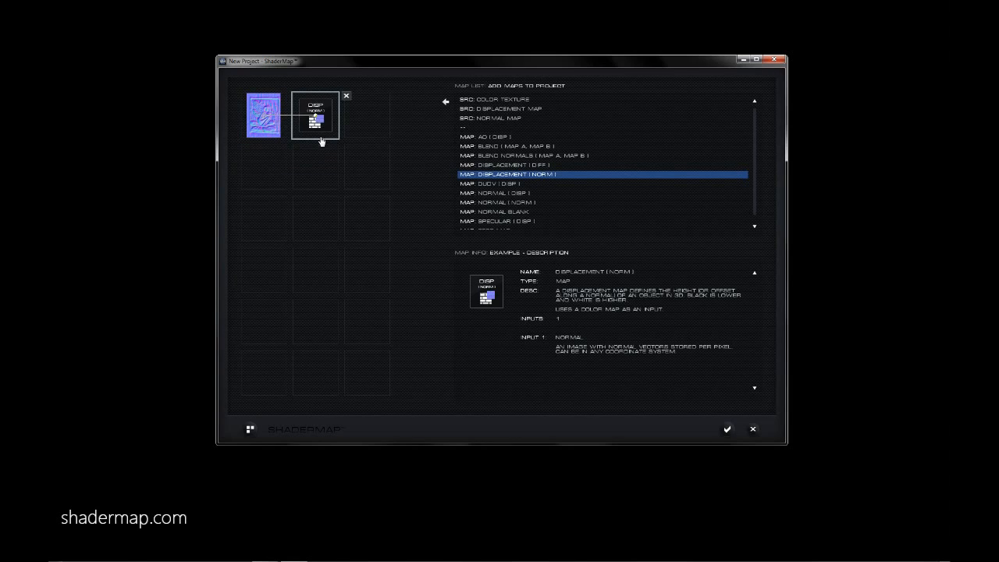
{"action": "left_click_drag", "start_coordinate": [323, 133], "coordinate": [379, 191]}
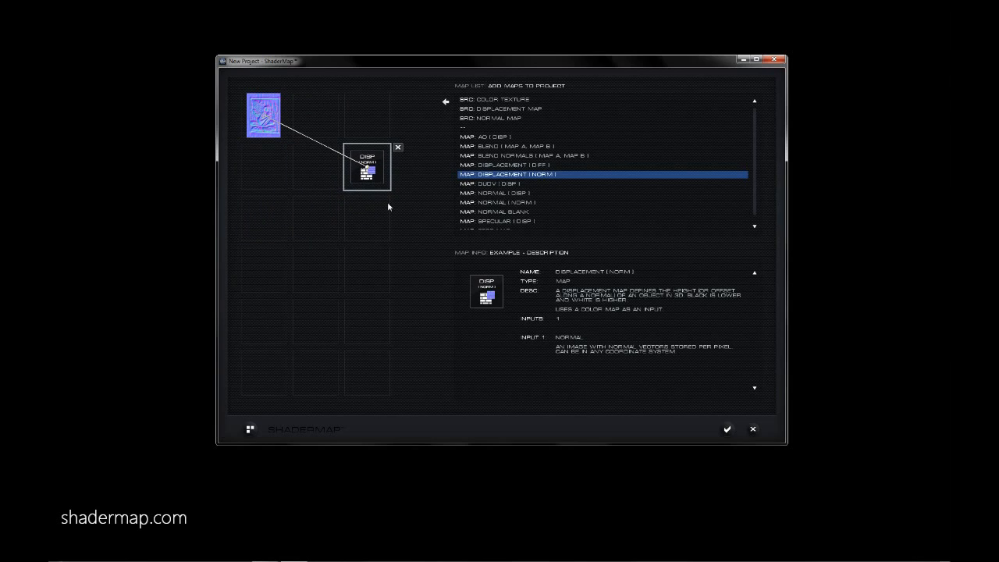
{"action": "left_click", "coordinate": [727, 431]}
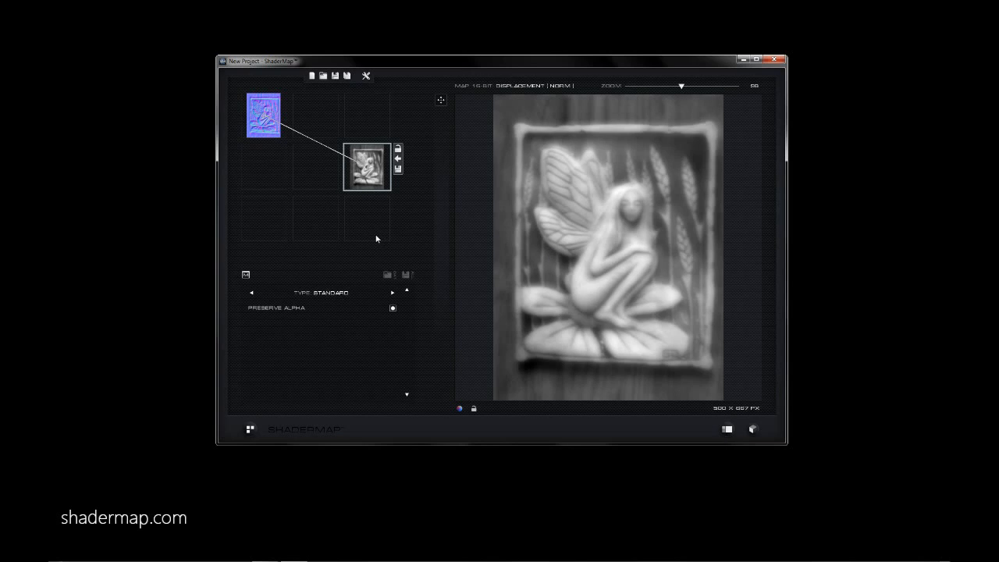
Preview the displacement map with the ALT type, switch it back to STANDARD, and move its node to the first row, third column
{"action": "left_click", "coordinate": [268, 132]}
{"action": "left_click", "coordinate": [365, 166]}
{"action": "left_click", "coordinate": [392, 294]}
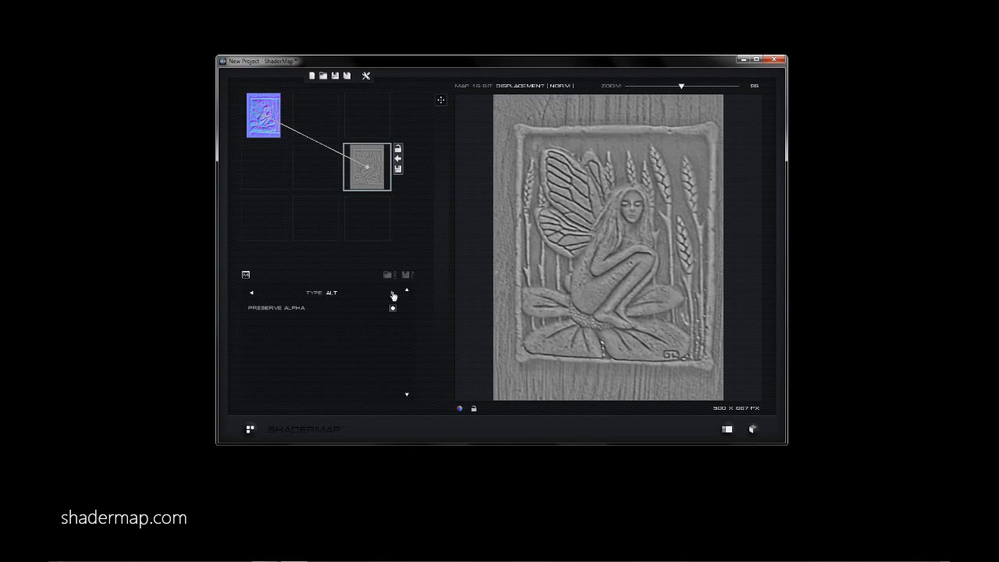
{"action": "left_click", "coordinate": [392, 294]}
{"action": "left_click_drag", "start_coordinate": [367, 167], "coordinate": [364, 112]}
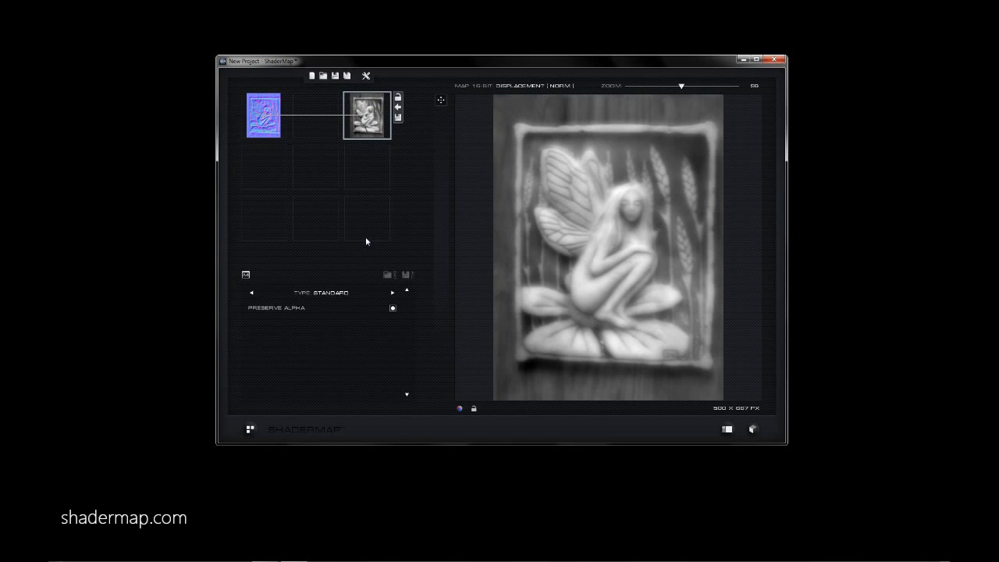
Add an AO (Disp) map fed by the displacement map in the grid's third row, third column, and render it
{"action": "left_click", "coordinate": [246, 277]}
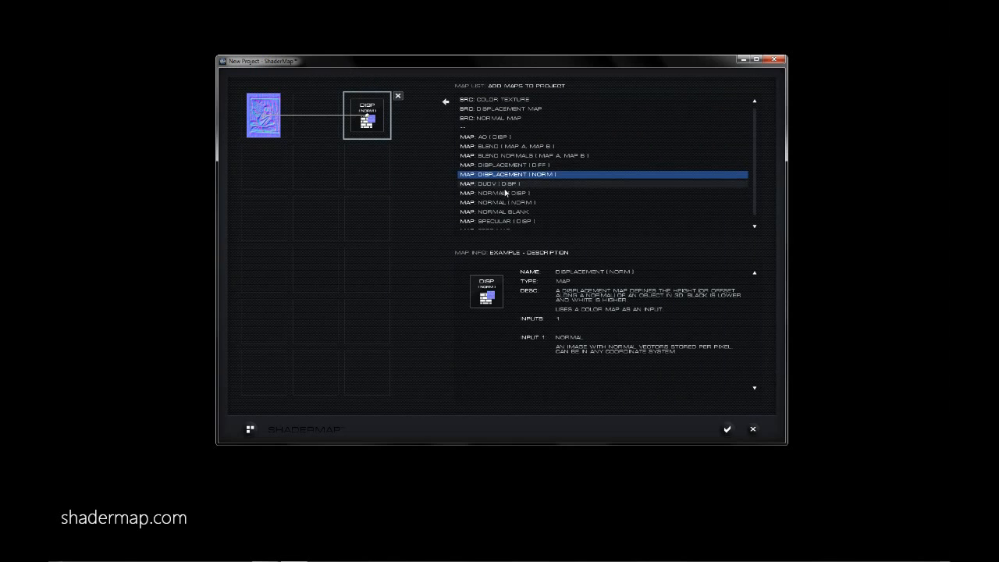
{"action": "left_click", "coordinate": [501, 138]}
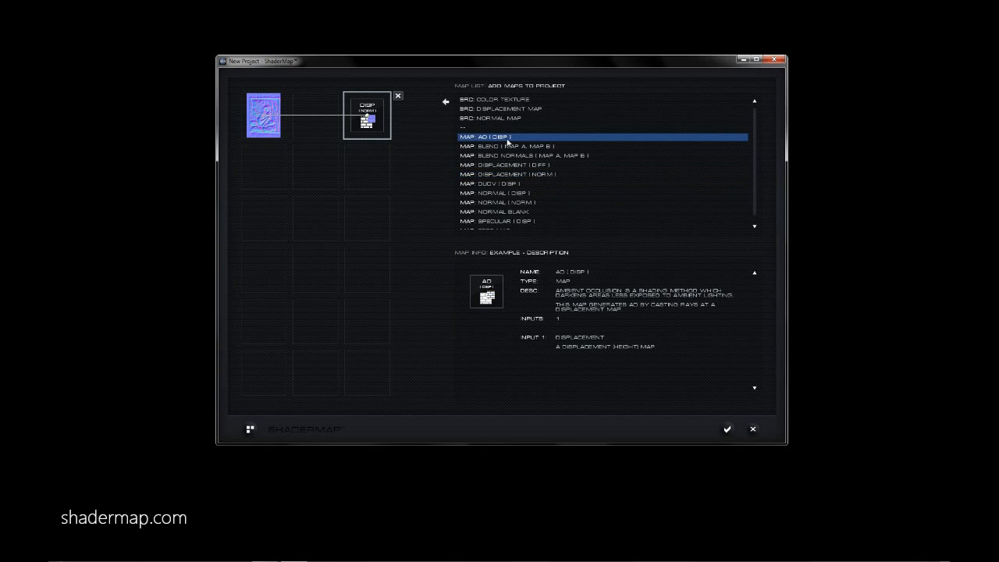
{"action": "left_click", "coordinate": [446, 102]}
{"action": "left_click", "coordinate": [380, 222]}
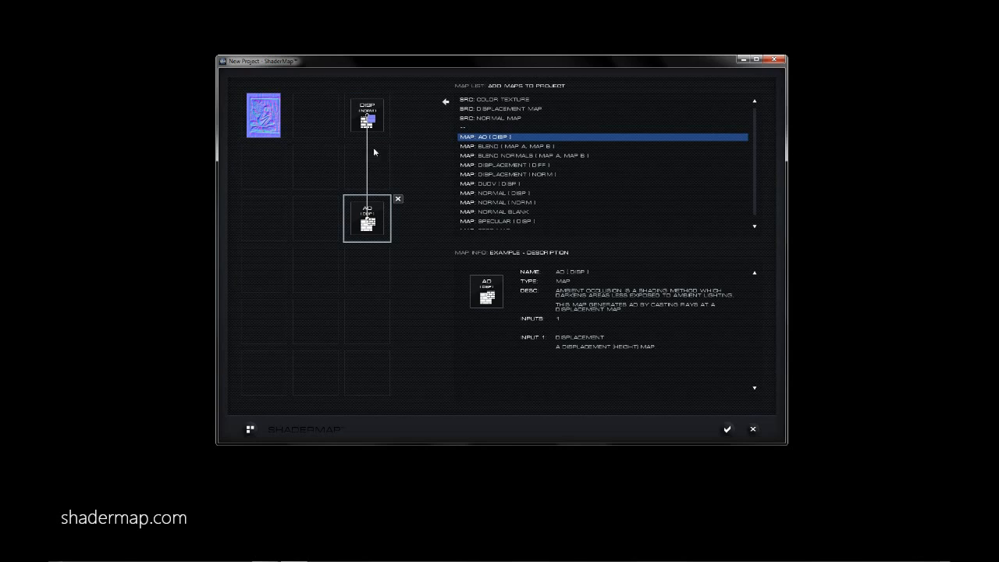
{"action": "mouse_move", "coordinate": [367, 119]}
{"action": "left_mouse_down"}
{"action": "mouse_move", "coordinate": [273, 123]}
{"action": "mouse_move", "coordinate": [367, 118]}
{"action": "left_mouse_up"}
{"action": "left_click", "coordinate": [728, 429]}
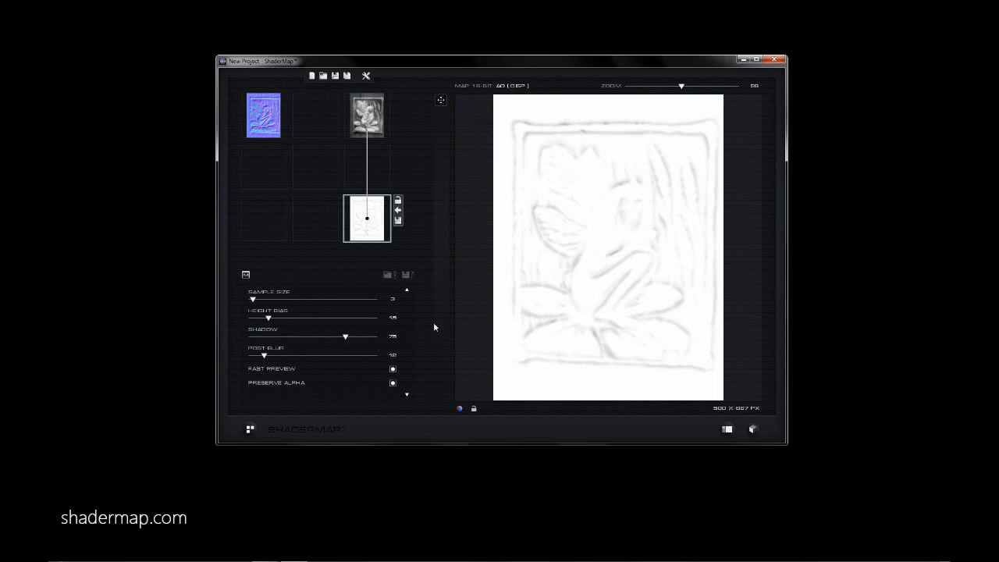
Turn off Fast Preview for the AO map and set its Sample Size to 12
{"action": "left_click", "coordinate": [393, 370]}
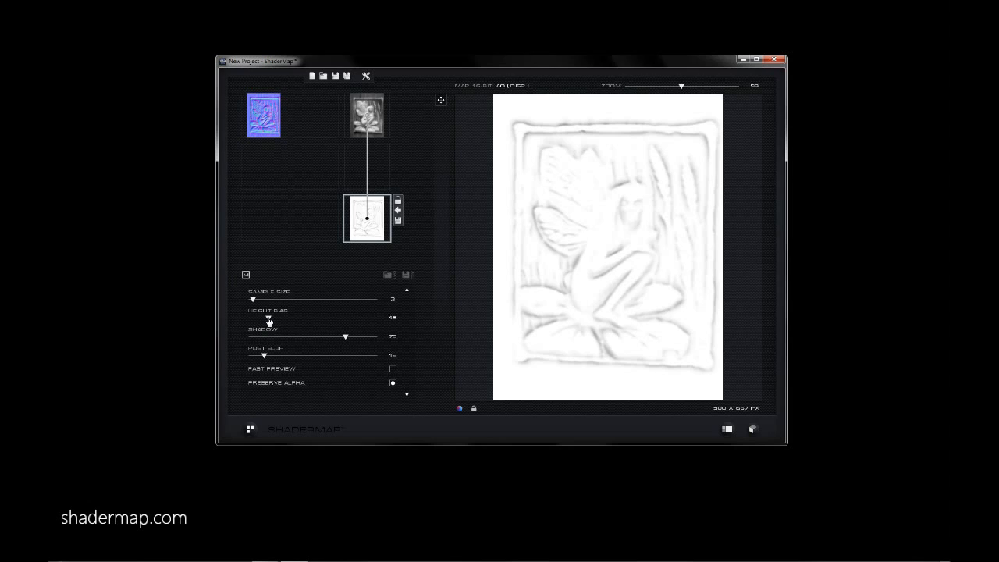
{"action": "left_click_drag", "start_coordinate": [253, 299], "coordinate": [263, 303]}
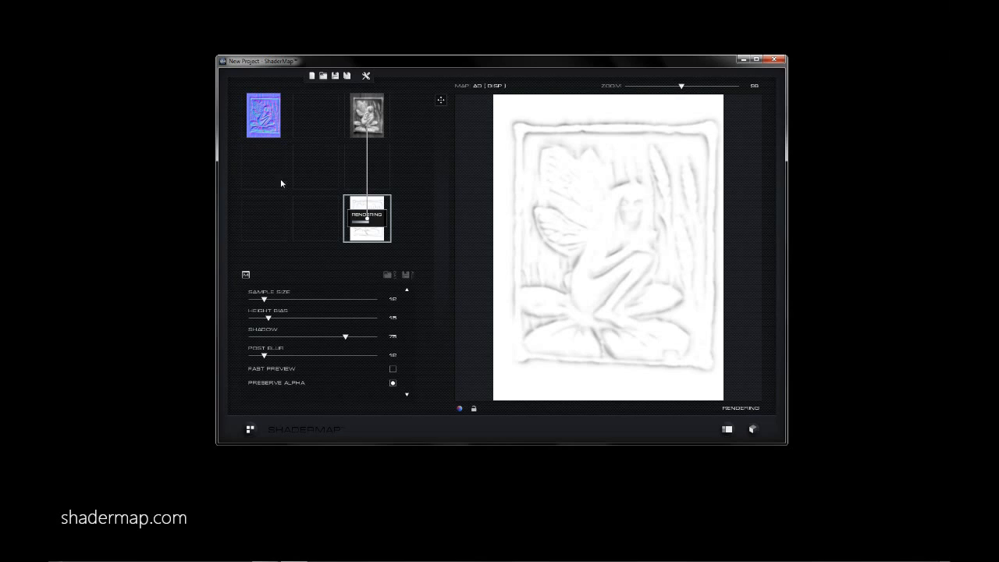
Examine the source normal map, the displacement map and the AO map in turn, checking the AO shading detail up close
{"action": "mouse_move", "coordinate": [265, 136]}
{"action": "left_mouse_down"}
{"action": "mouse_move", "coordinate": [279, 176]}
{"action": "mouse_move", "coordinate": [310, 167]}
{"action": "mouse_move", "coordinate": [282, 167]}
{"action": "mouse_move", "coordinate": [271, 127]}
{"action": "left_mouse_up"}
{"action": "left_click", "coordinate": [273, 131]}
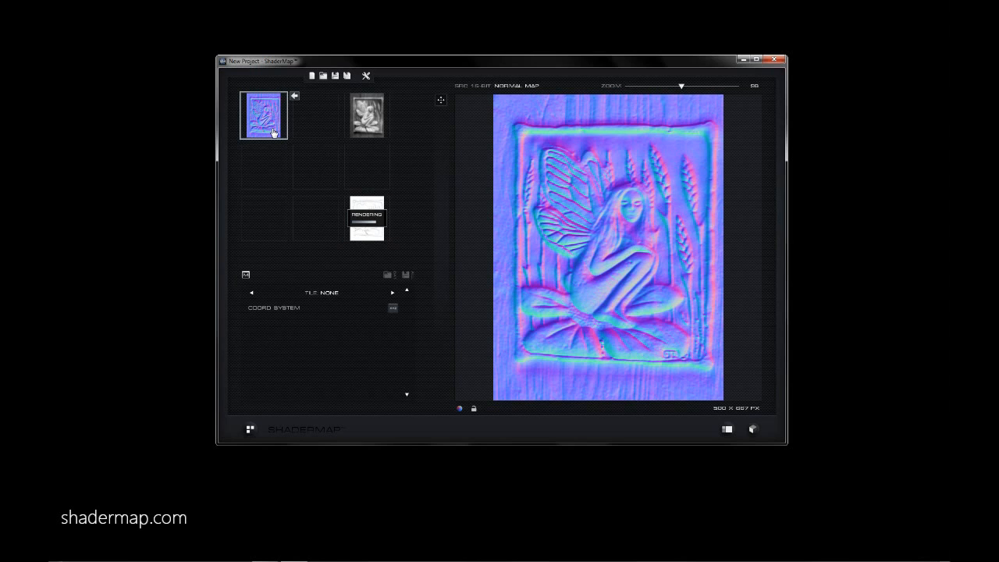
{"action": "left_click", "coordinate": [367, 123]}
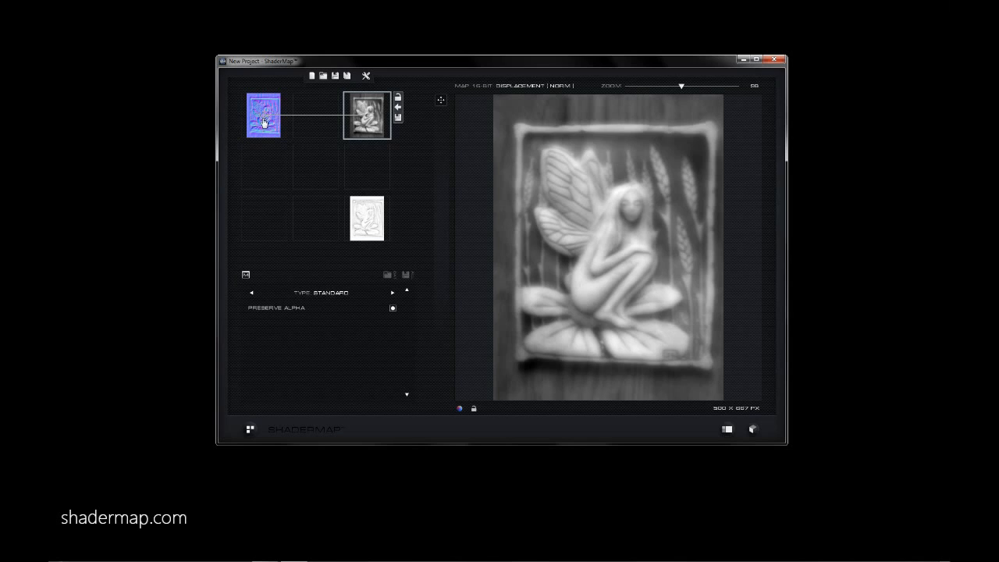
{"action": "mouse_move", "coordinate": [263, 122]}
{"action": "left_mouse_down"}
{"action": "mouse_move", "coordinate": [266, 166]}
{"action": "mouse_move", "coordinate": [266, 124]}
{"action": "left_mouse_up"}
{"action": "left_click", "coordinate": [381, 232]}
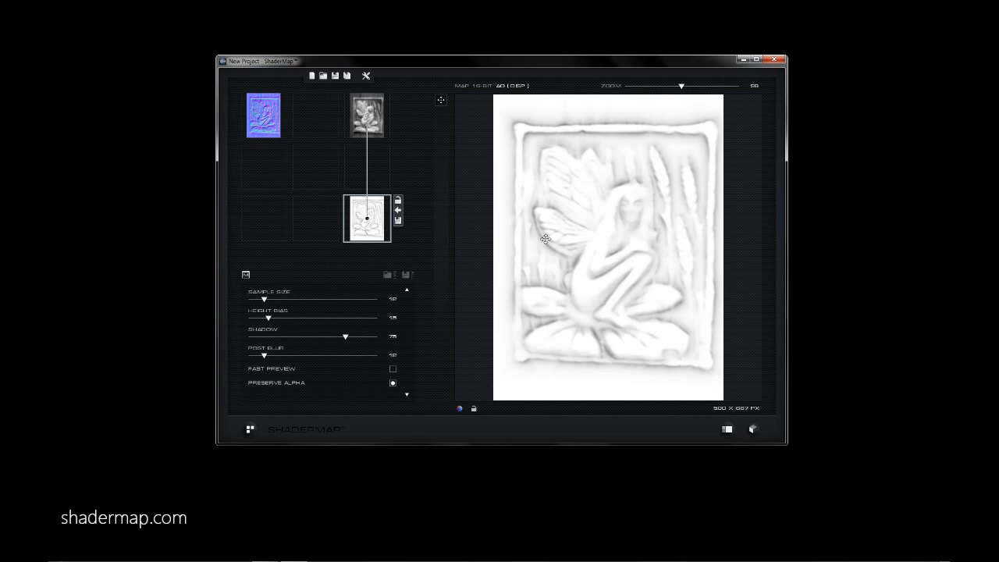
{"action": "scroll", "coordinate": [593, 270], "scroll_direction": "up", "scroll_amount": 4}
{"action": "scroll", "coordinate": [593, 270], "scroll_direction": "down", "scroll_amount": 3}
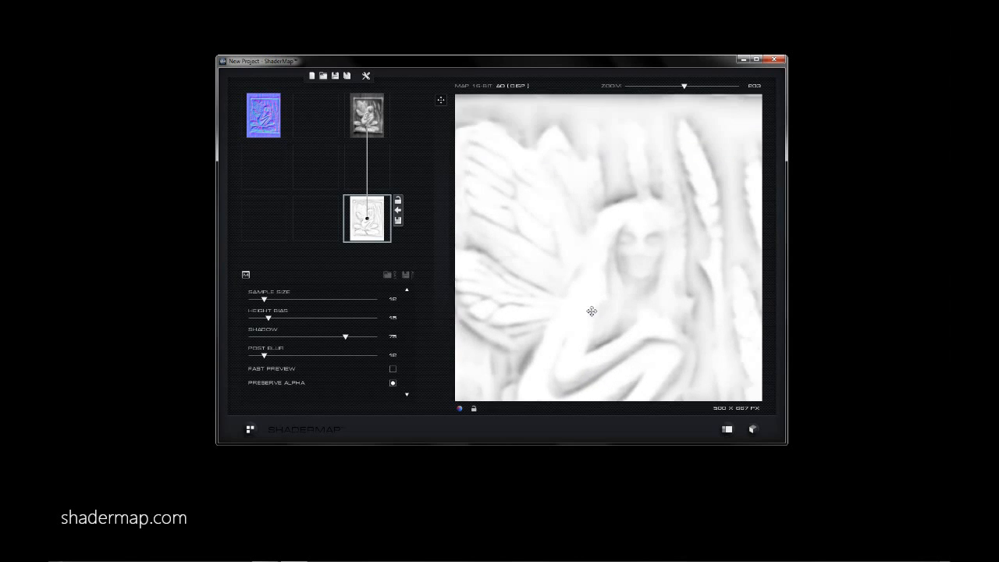
{"action": "scroll", "coordinate": [604, 249], "scroll_direction": "down", "scroll_amount": 3}
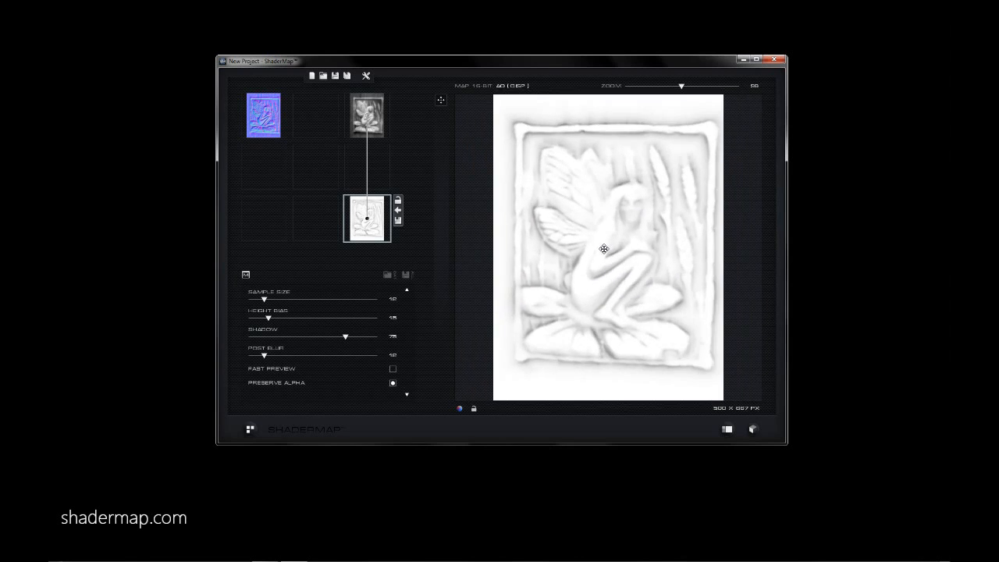
Add diffmap_1.jpg to the project as a Color Texture source
{"action": "left_click", "coordinate": [246, 275]}
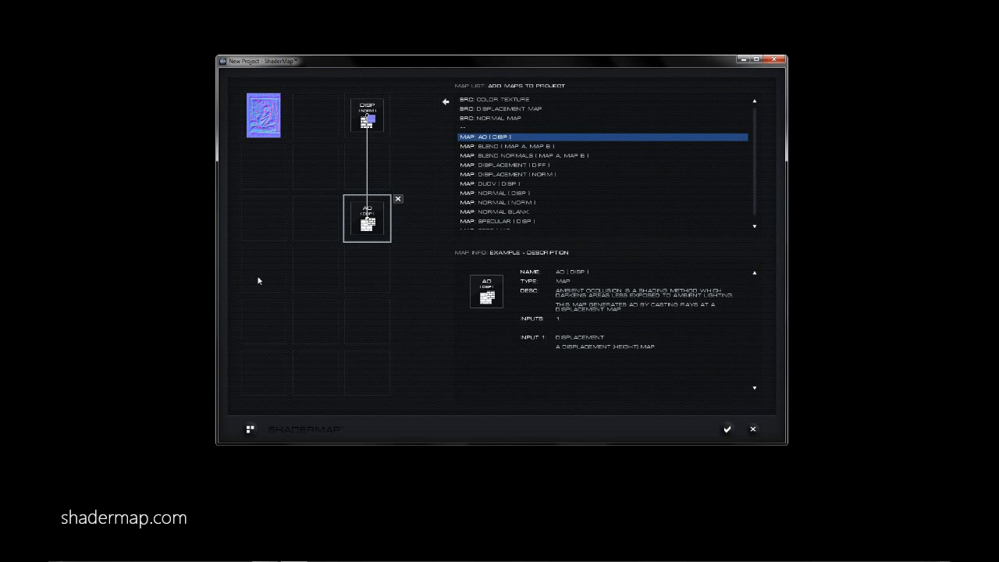
{"action": "left_click", "coordinate": [471, 104]}
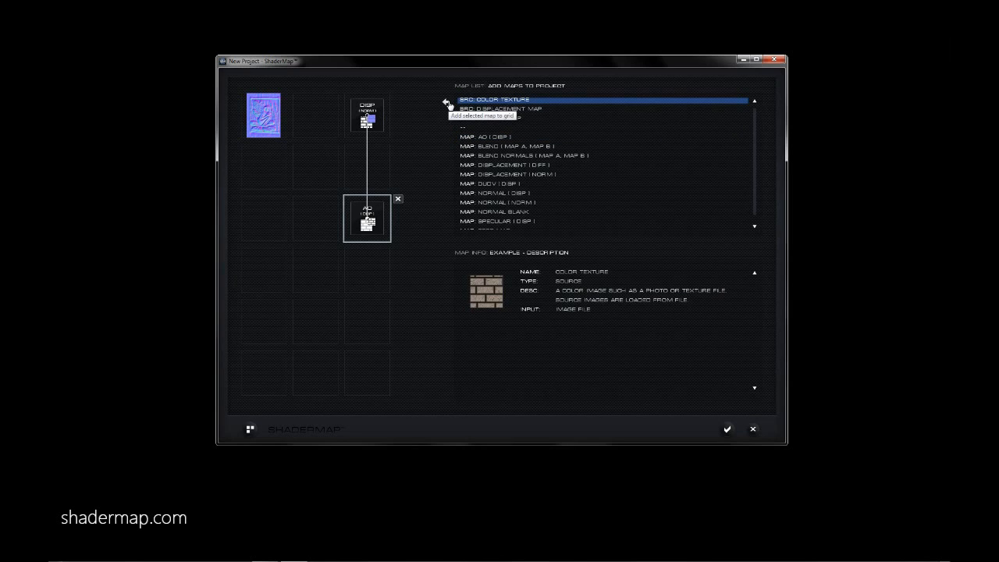
{"action": "left_click", "coordinate": [447, 103]}
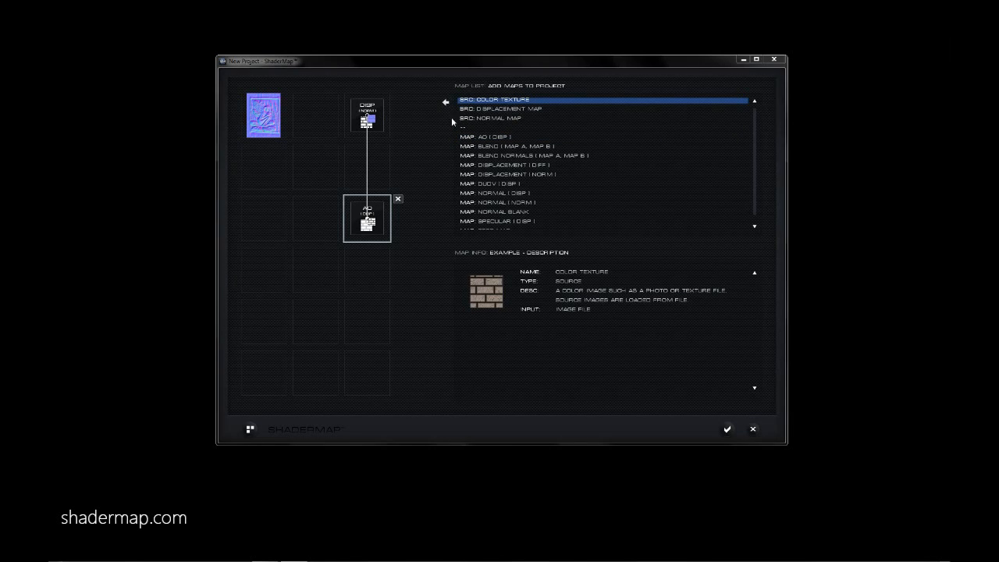
{"action": "double_click", "coordinate": [480, 142]}
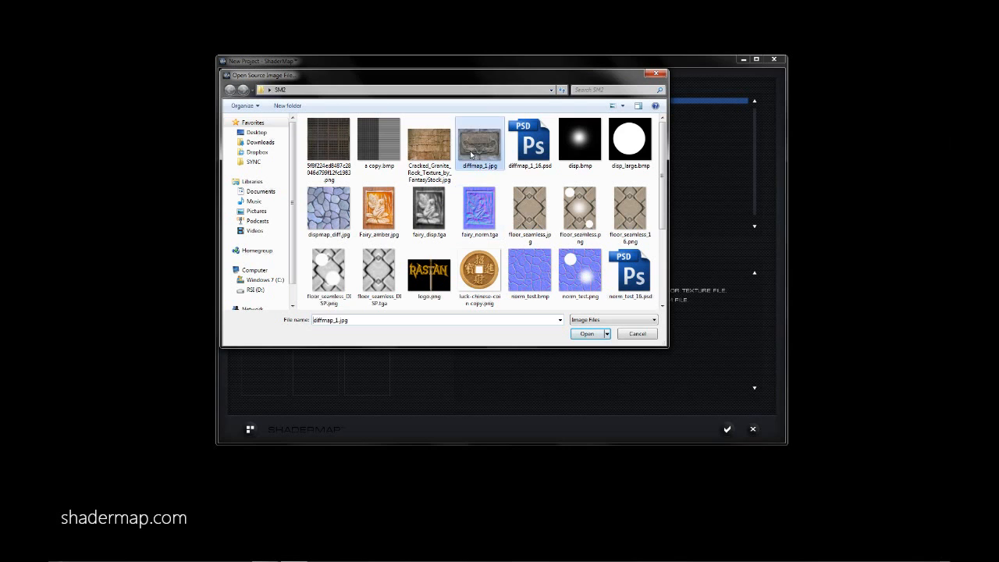
Rearrange the grid: color texture in the third row, first column; displacement and AO maps in the first row's second and third columns
{"action": "left_click_drag", "start_coordinate": [322, 125], "coordinate": [271, 228]}
{"action": "left_click_drag", "start_coordinate": [376, 125], "coordinate": [324, 123]}
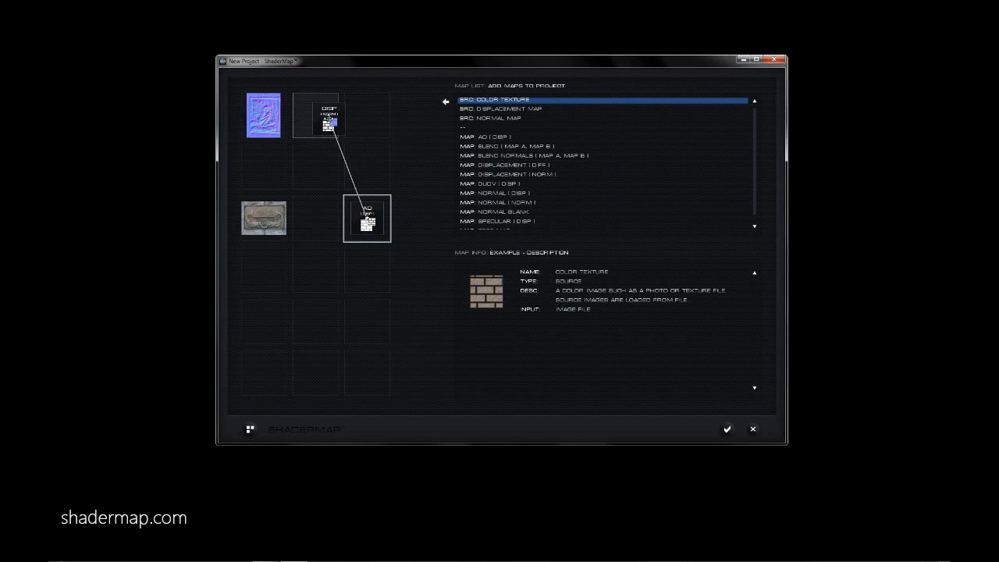
{"action": "left_click_drag", "start_coordinate": [373, 207], "coordinate": [373, 127]}
Add a Displacement (Diff) map fed by the color texture and place it beside the texture in the third row
{"action": "left_click", "coordinate": [275, 223]}
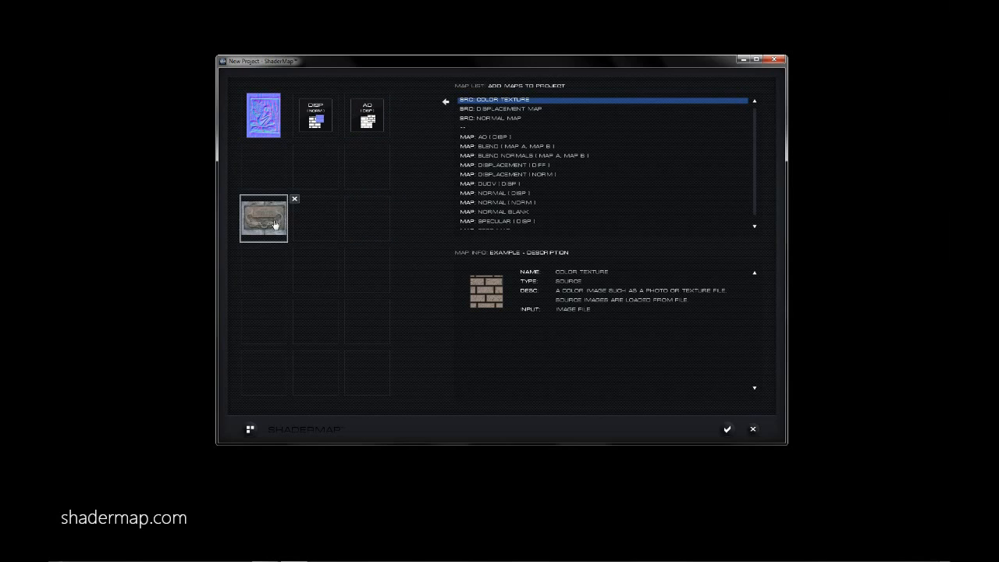
{"action": "left_click", "coordinate": [514, 165]}
{"action": "left_click", "coordinate": [446, 102]}
{"action": "left_click_drag", "start_coordinate": [269, 176], "coordinate": [326, 230]}
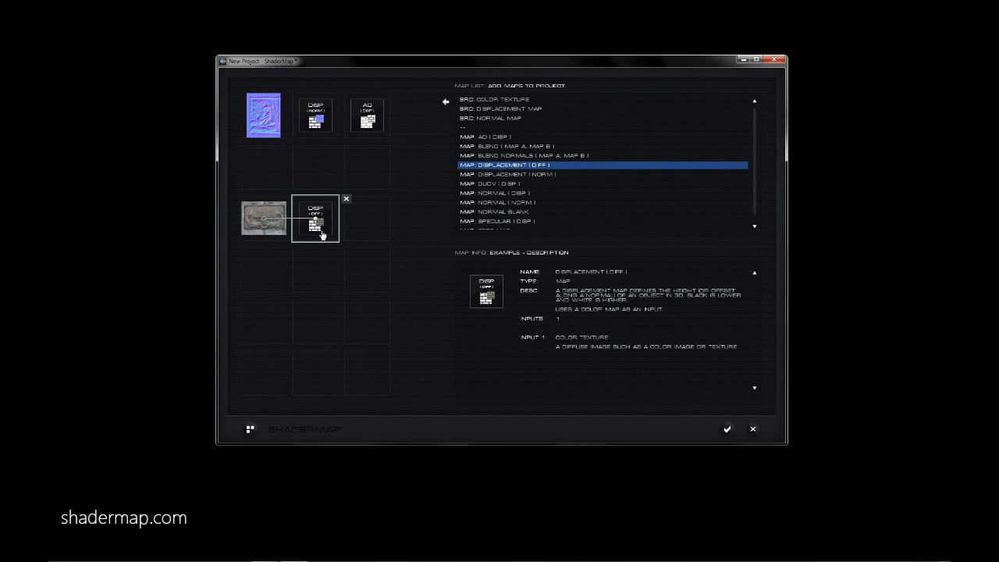
Add a Normal (Disp) map fed by the Displacement (Diff) map in the third row, third column, and set its intensity to about 167
{"action": "left_click", "coordinate": [514, 202]}
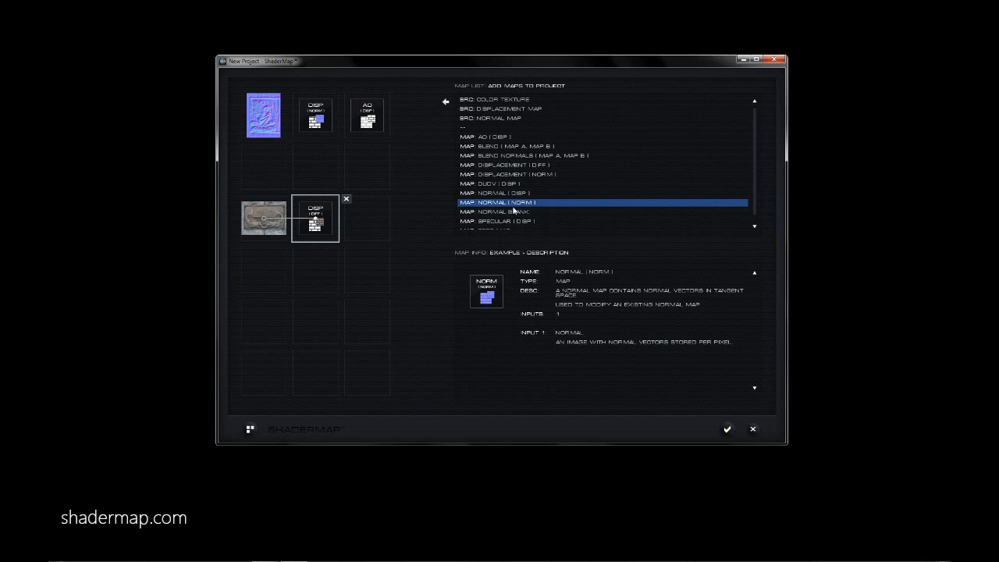
{"action": "left_click", "coordinate": [509, 196]}
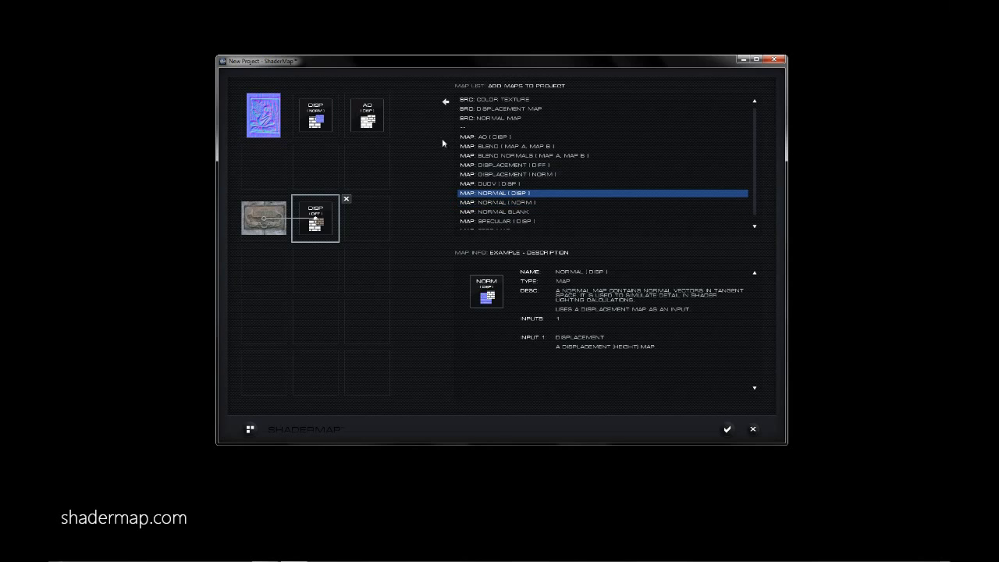
{"action": "left_click", "coordinate": [446, 102]}
{"action": "left_click", "coordinate": [245, 186]}
{"action": "left_click_drag", "start_coordinate": [245, 186], "coordinate": [348, 237]}
{"action": "left_click_drag", "start_coordinate": [313, 123], "coordinate": [317, 218]}
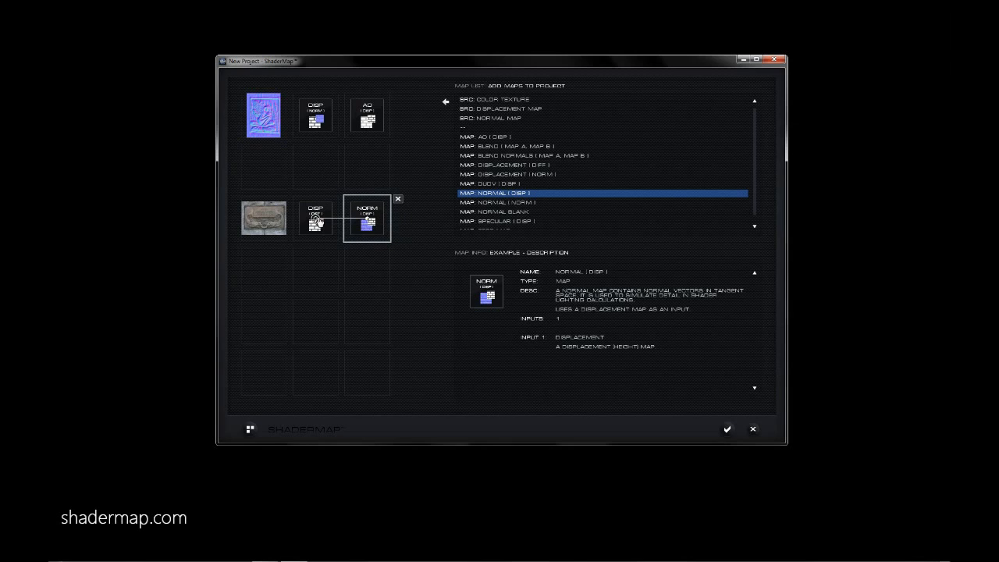
{"action": "left_click", "coordinate": [725, 431]}
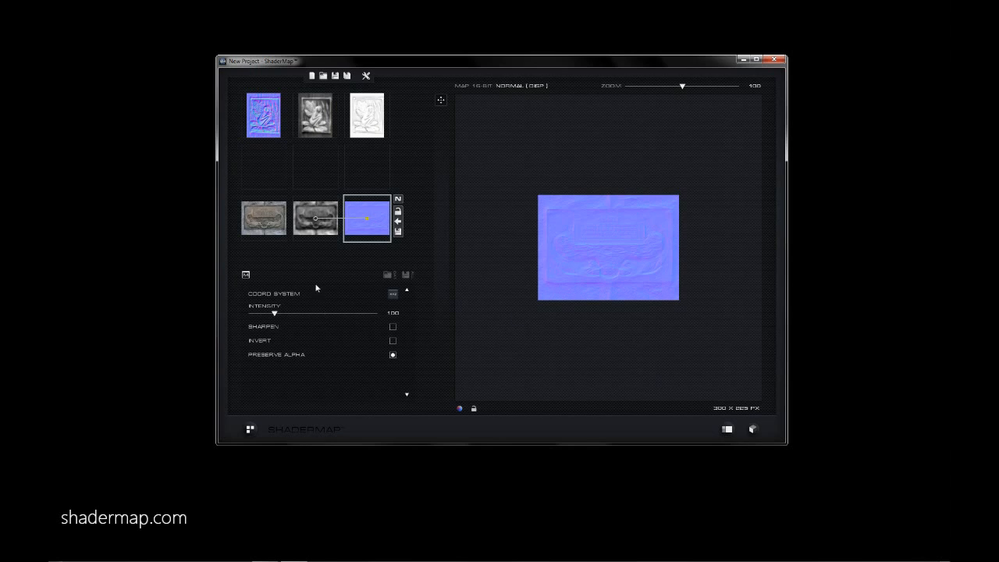
{"action": "left_click_drag", "start_coordinate": [275, 313], "coordinate": [292, 314]}
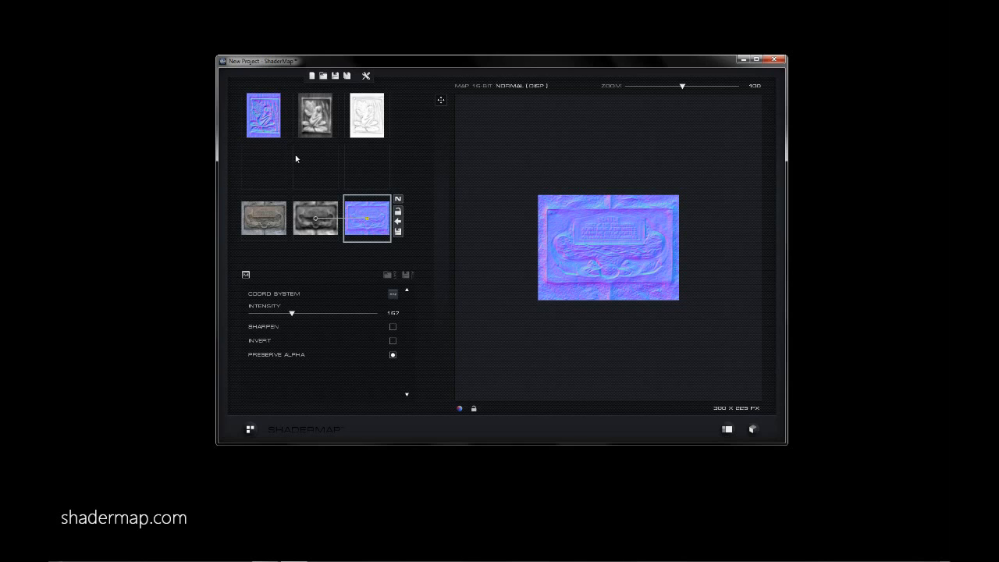
Add a Blend Normals map in the fifth row, second column, blending the source normal map with the Normal (Disp) map
{"action": "left_click", "coordinate": [246, 275]}
{"action": "scroll", "coordinate": [536, 205], "scroll_direction": "down", "scroll_amount": 1}
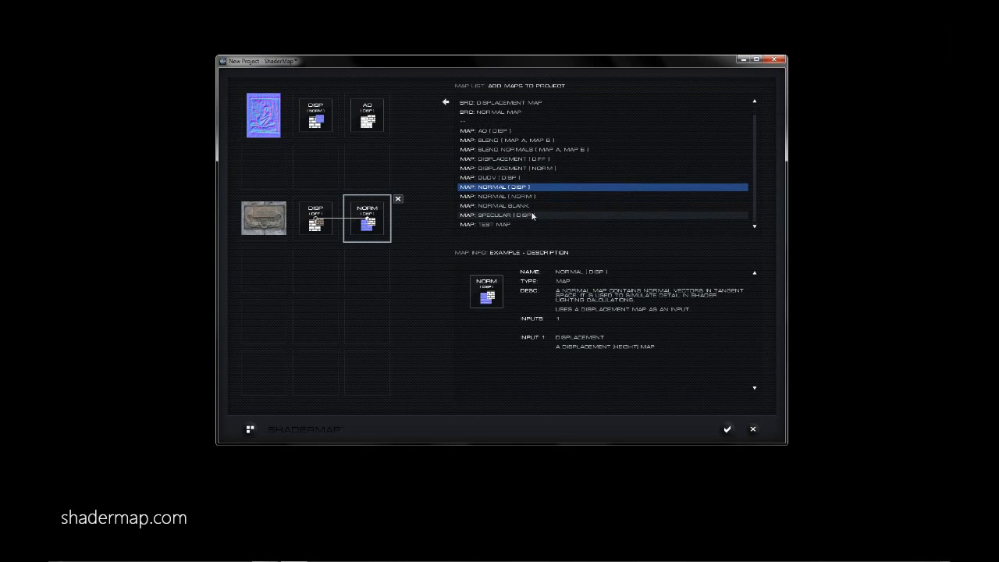
{"action": "left_click", "coordinate": [512, 151]}
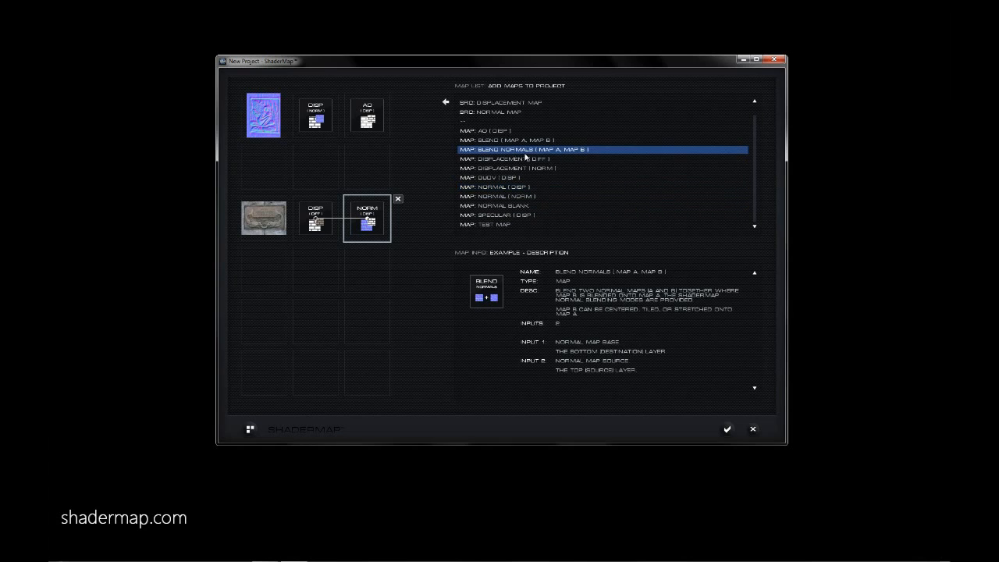
{"action": "left_click", "coordinate": [446, 107]}
{"action": "left_click", "coordinate": [317, 173]}
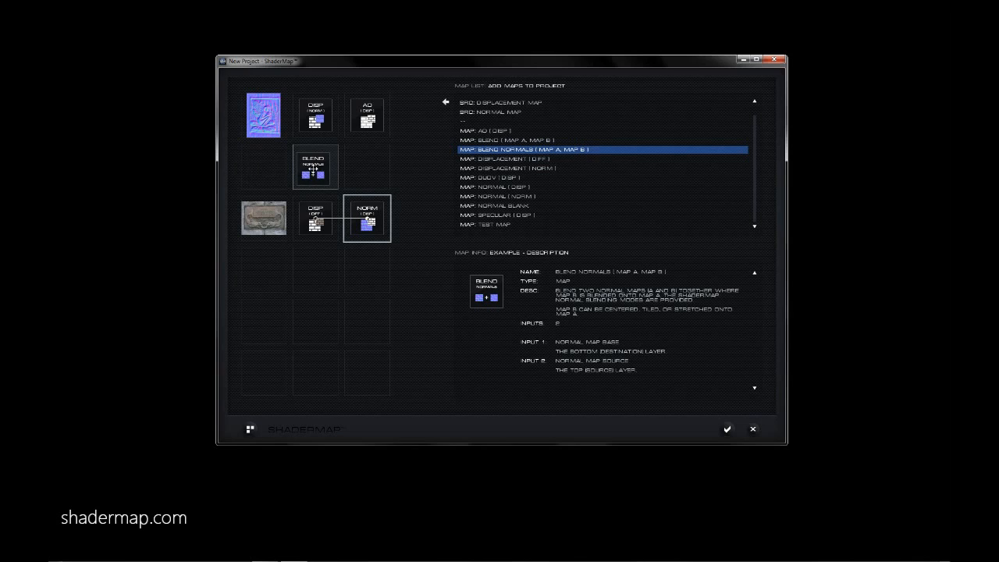
{"action": "left_click_drag", "start_coordinate": [313, 176], "coordinate": [316, 320]}
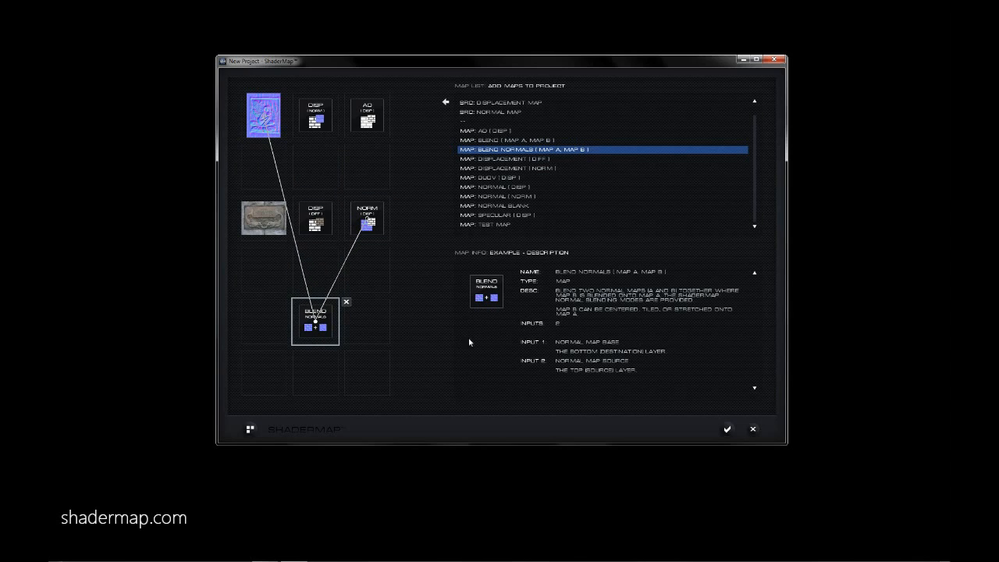
{"action": "left_click", "coordinate": [727, 428]}
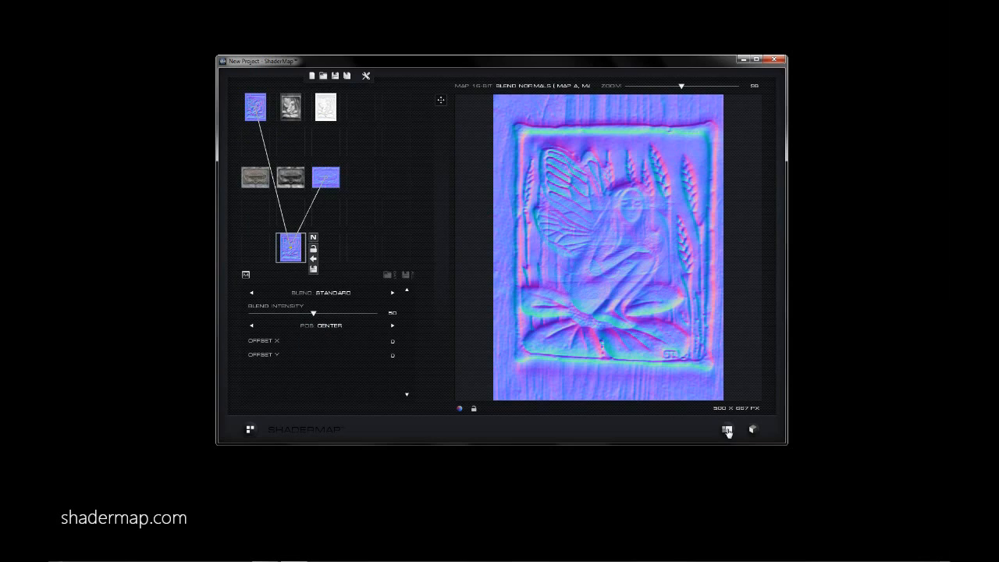
Set the blended normal map's blend mode to Pure Rotation and its blend intensity to 100
{"action": "left_click_drag", "start_coordinate": [313, 314], "coordinate": [341, 316]}
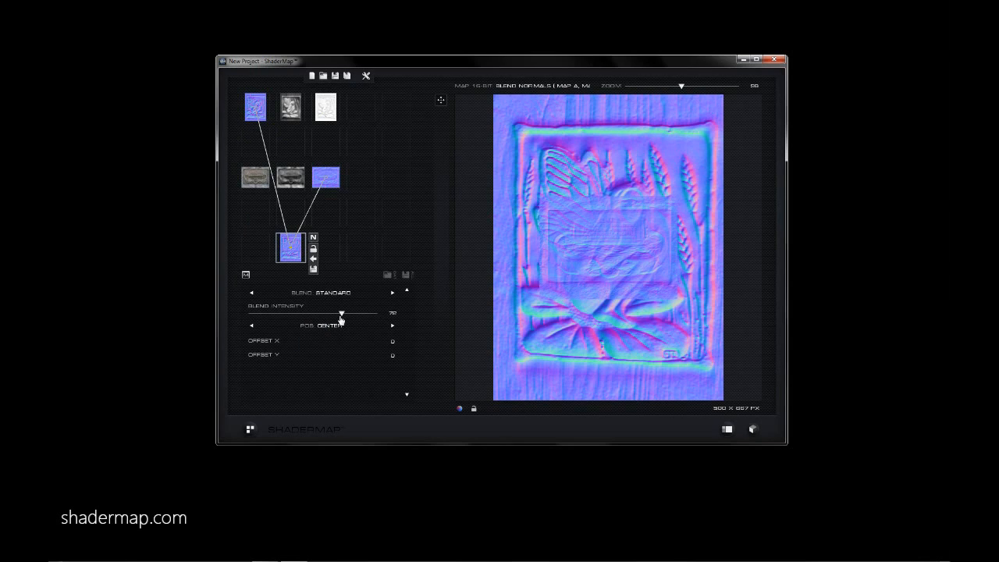
{"action": "left_click", "coordinate": [332, 293]}
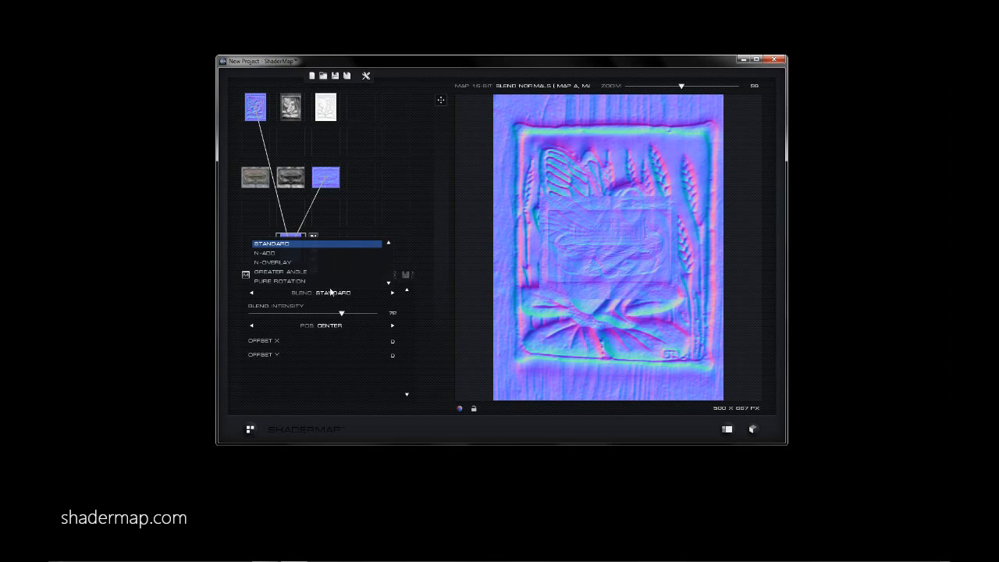
{"action": "left_click", "coordinate": [322, 281]}
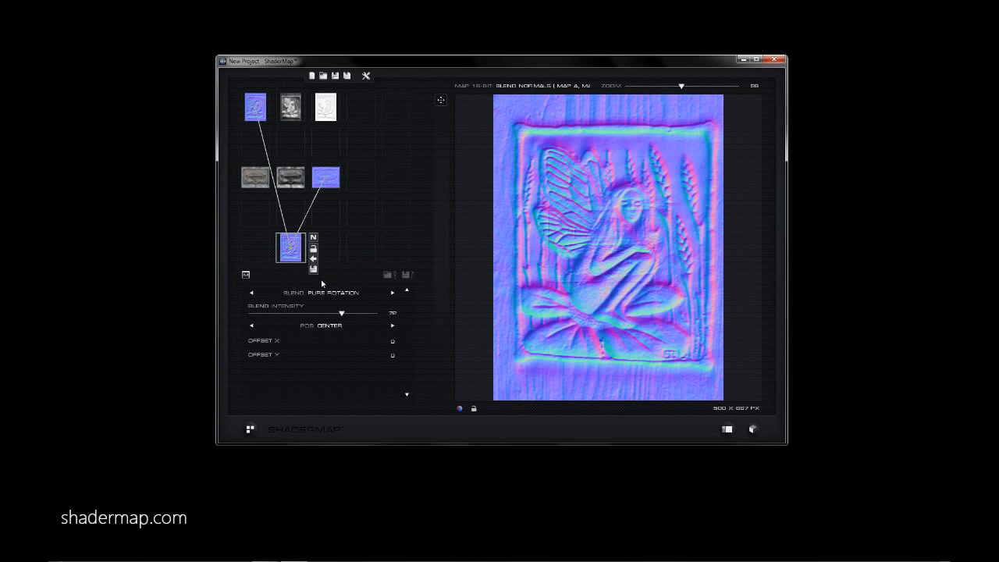
{"action": "left_click_drag", "start_coordinate": [345, 316], "coordinate": [382, 316]}
Try the Stretch and Tile Fit positions for the blended normal map, then set its position to Tile
{"action": "left_click", "coordinate": [335, 327]}
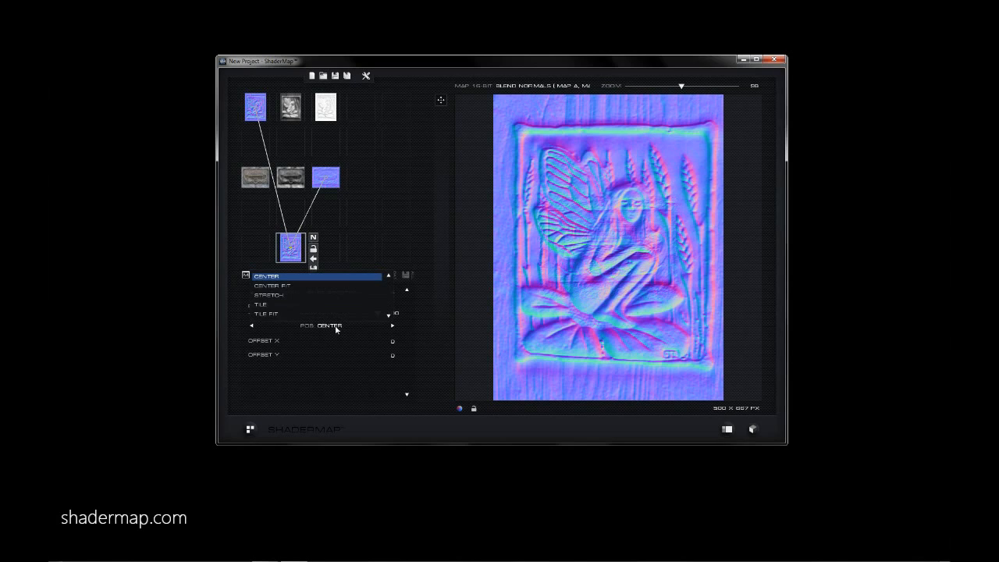
{"action": "left_click", "coordinate": [304, 296]}
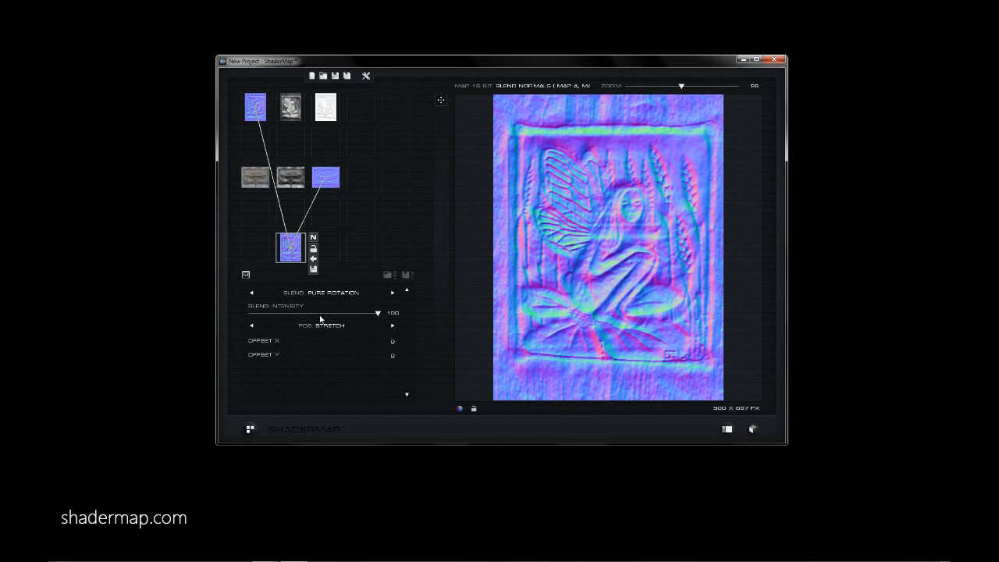
{"action": "left_click", "coordinate": [327, 328]}
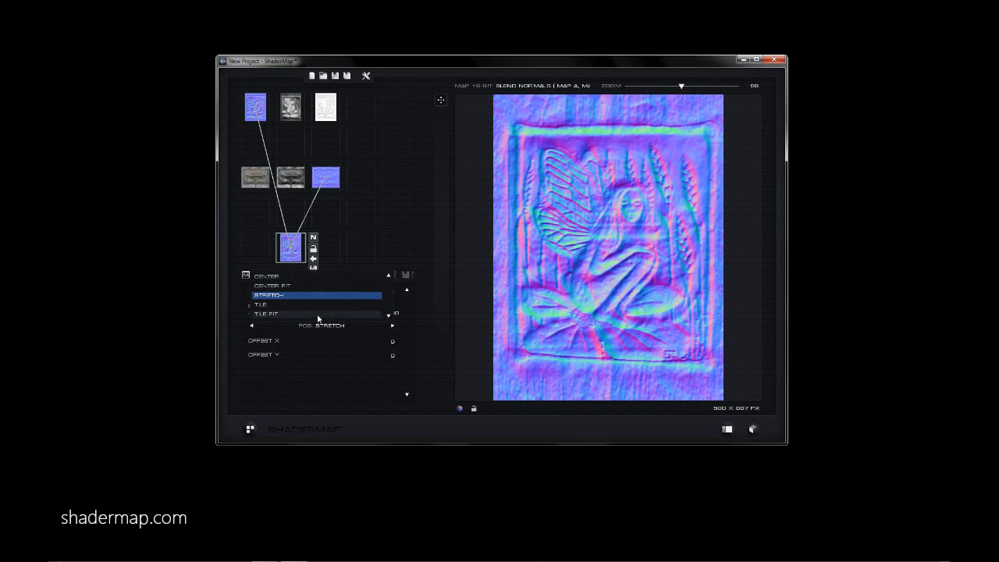
{"action": "left_click", "coordinate": [317, 314]}
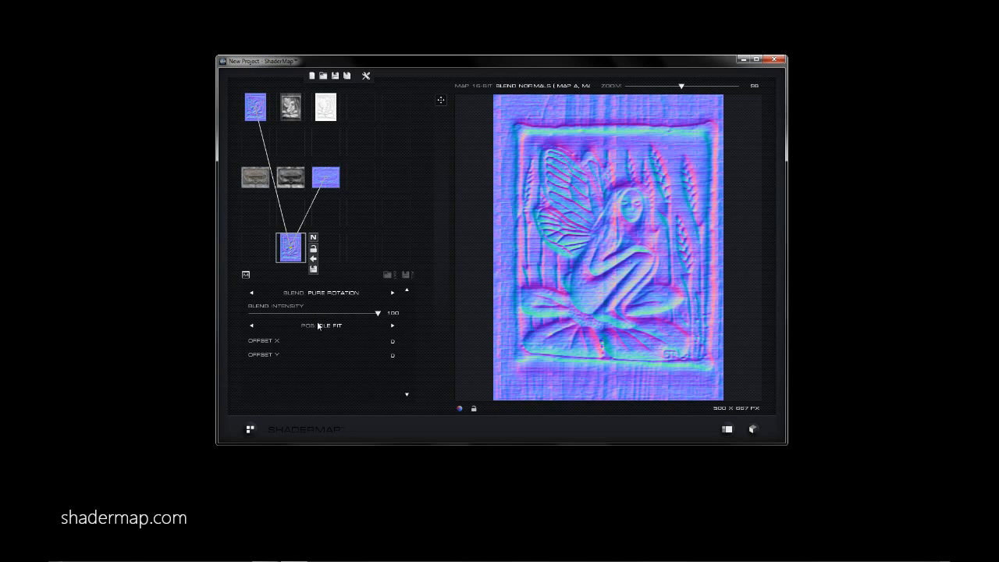
{"action": "left_click", "coordinate": [337, 328]}
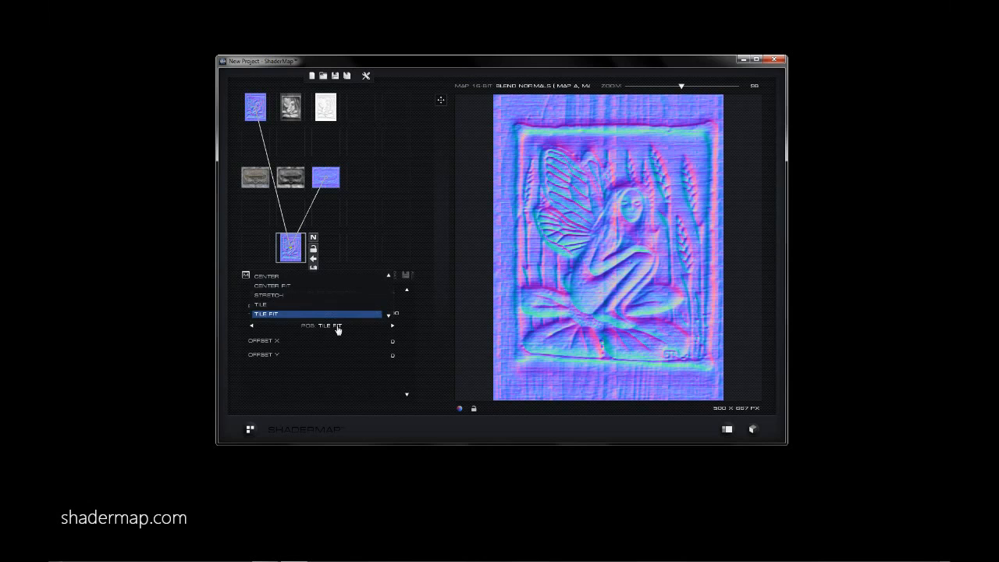
{"action": "left_click", "coordinate": [325, 304]}
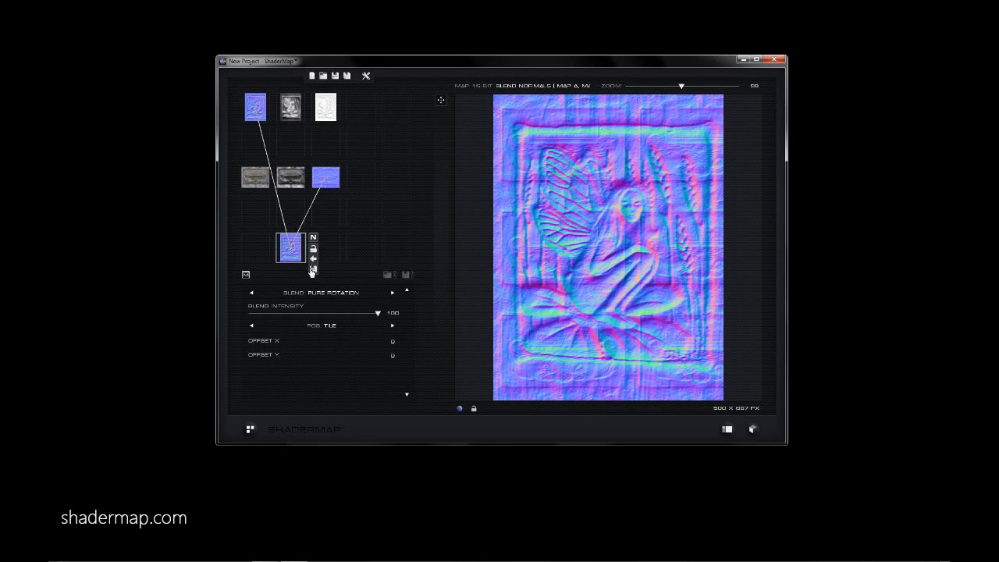
Move the Blend Normals map to the second row, fifth column of the grid
{"action": "left_click_drag", "start_coordinate": [294, 255], "coordinate": [399, 143]}
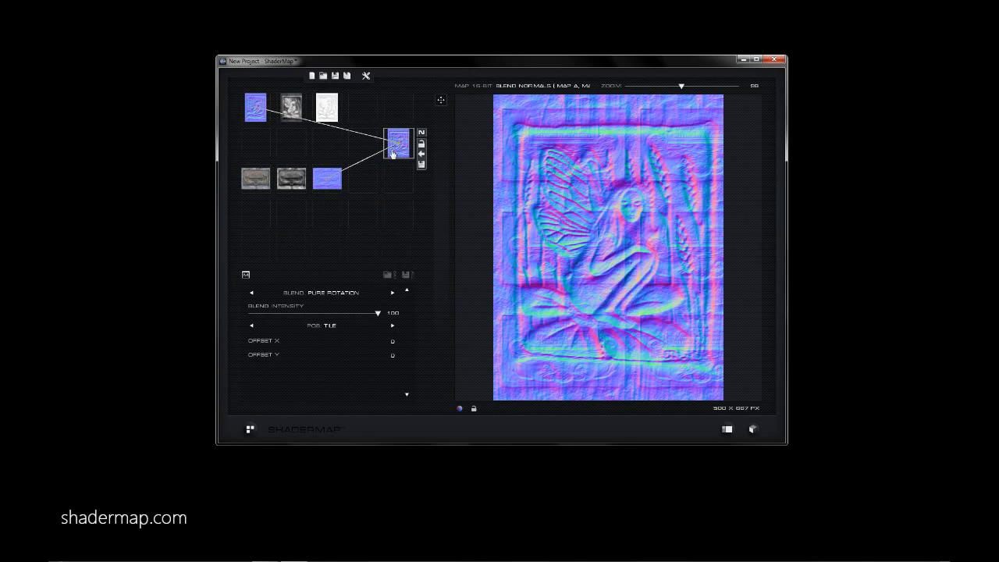